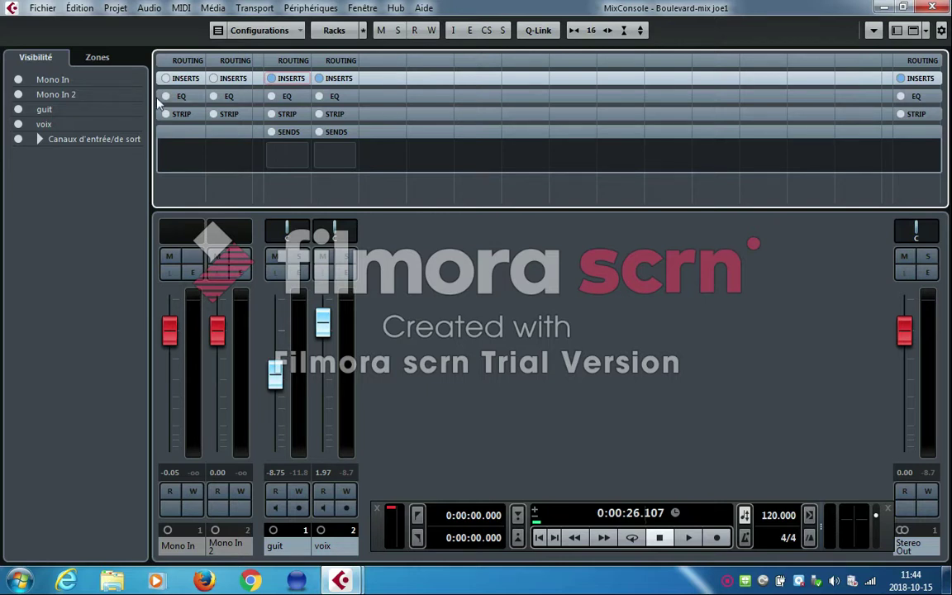
Insert the RoomWorks SE reverb in the guit channel's second insert slot and solo that channel.
{"action": "left_click", "coordinate": [288, 78]}
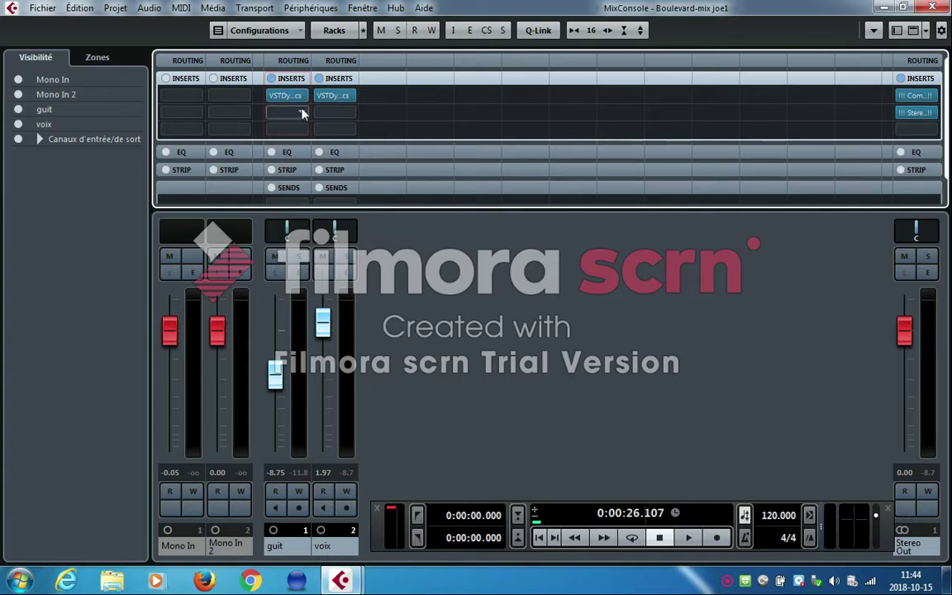
{"action": "left_click", "coordinate": [302, 113]}
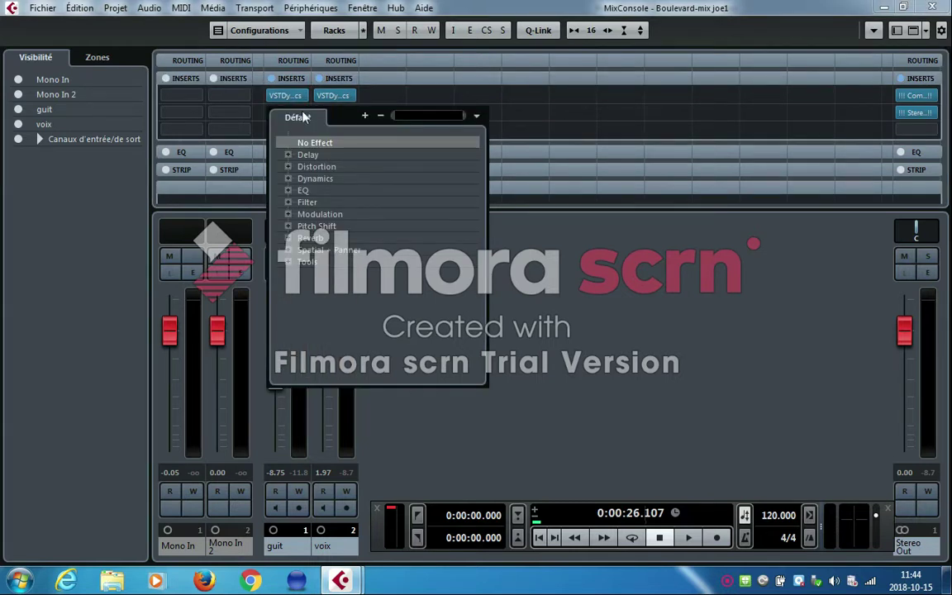
{"action": "left_click", "coordinate": [289, 239]}
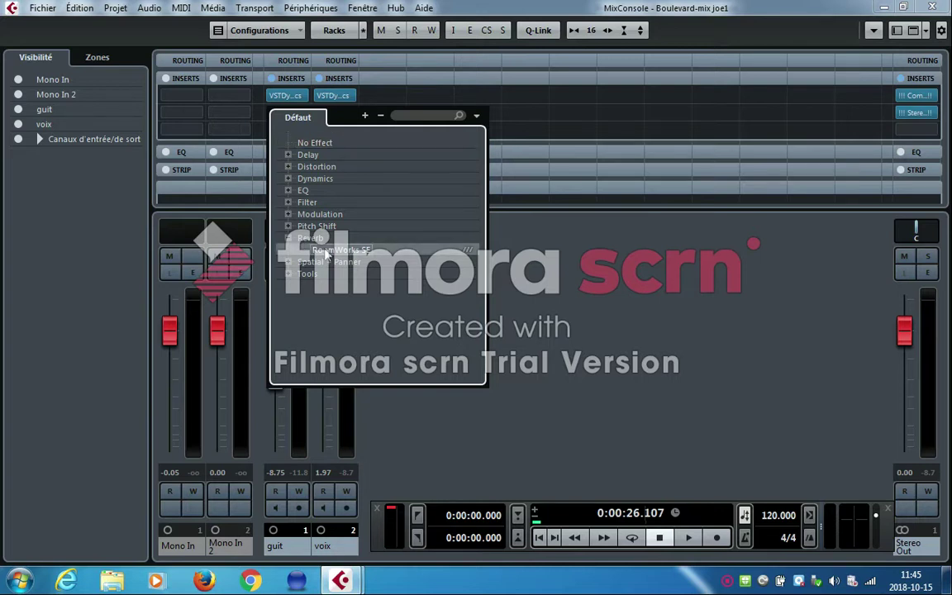
{"action": "left_click", "coordinate": [326, 250]}
{"action": "left_click_drag", "start_coordinate": [443, 250], "coordinate": [543, 202]}
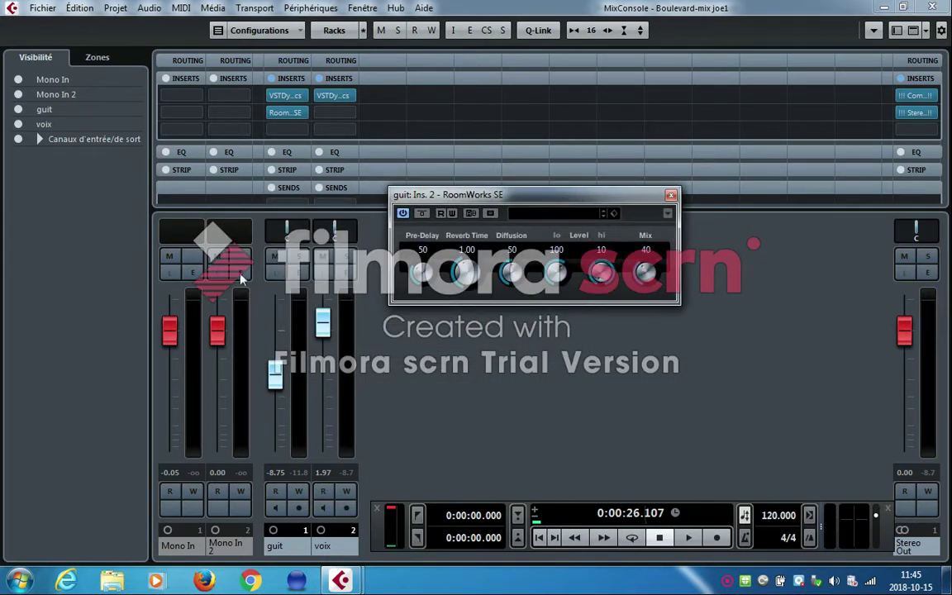
{"action": "left_click", "coordinate": [298, 256]}
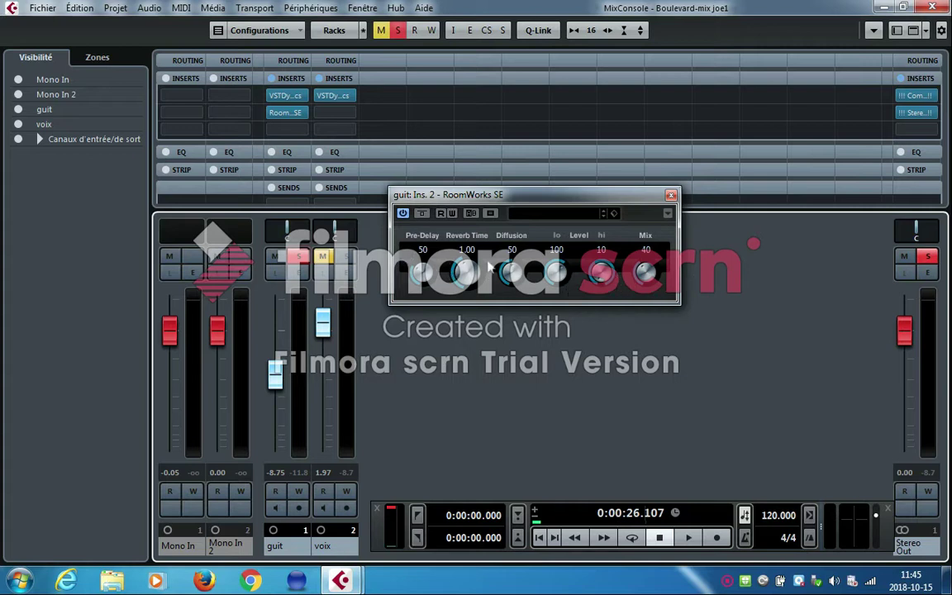
Load the Smooth Voice Room preset in the guit channel's RoomWorks SE.
{"action": "left_click", "coordinate": [583, 217]}
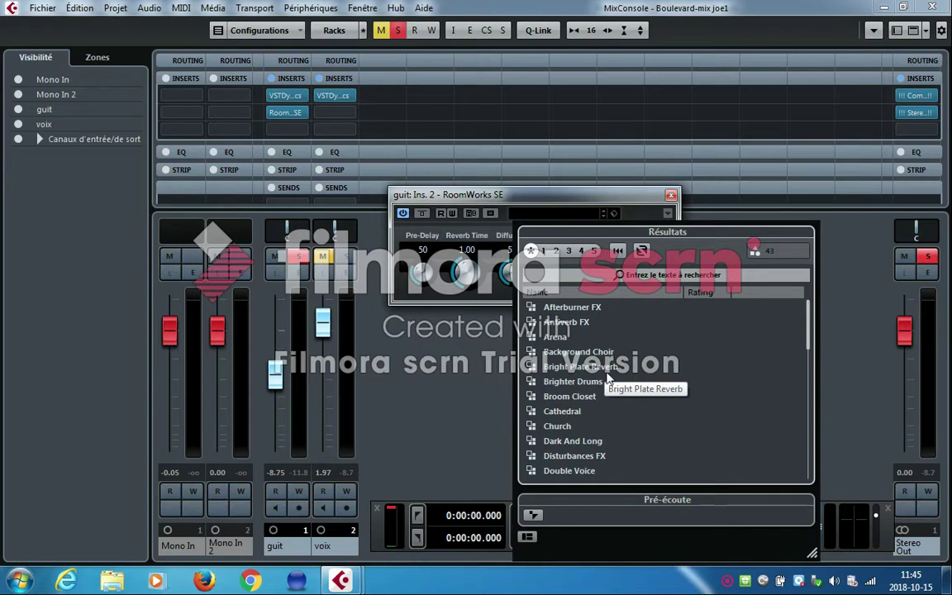
{"action": "scroll", "coordinate": [609, 377], "scroll_direction": "down", "scroll_amount": 3}
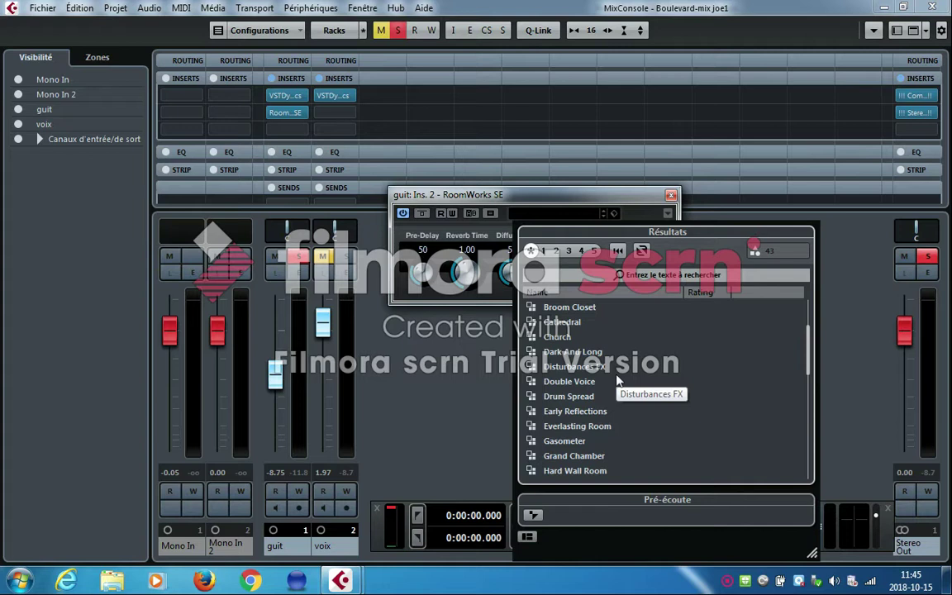
{"action": "scroll", "coordinate": [617, 378], "scroll_direction": "down", "scroll_amount": 3}
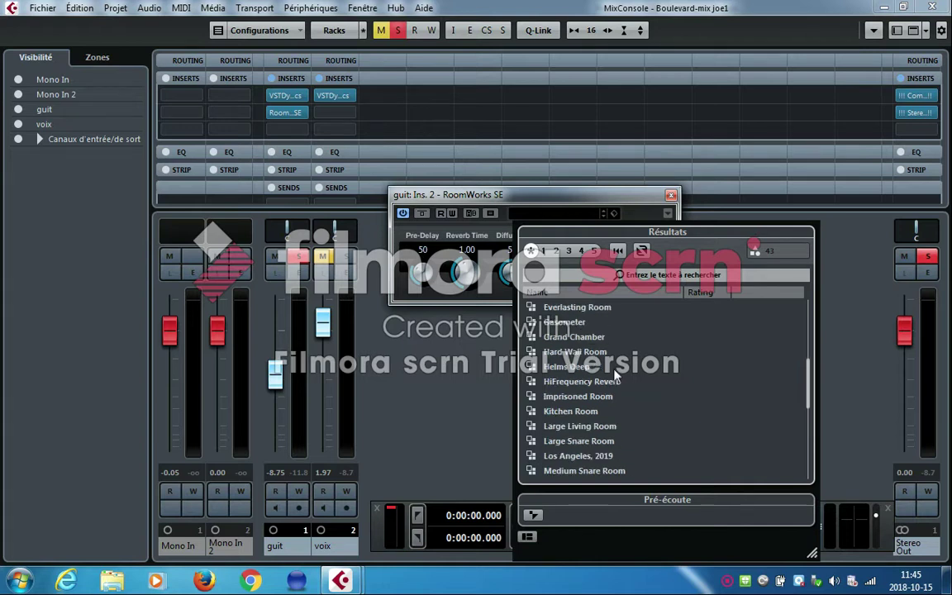
{"action": "scroll", "coordinate": [617, 378], "scroll_direction": "down", "scroll_amount": 4}
{"action": "scroll", "coordinate": [618, 354], "scroll_direction": "down", "scroll_amount": 3}
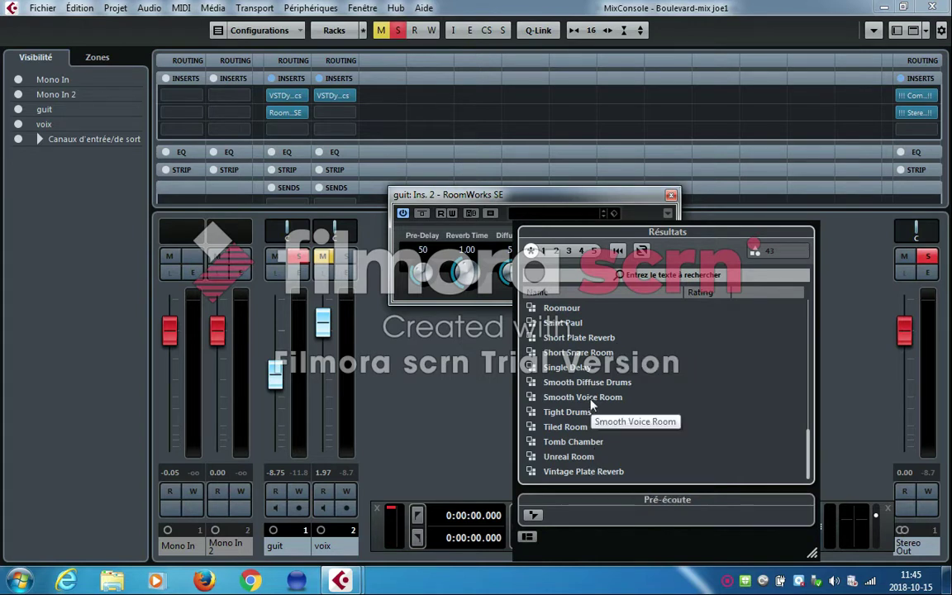
{"action": "double_click", "coordinate": [592, 397]}
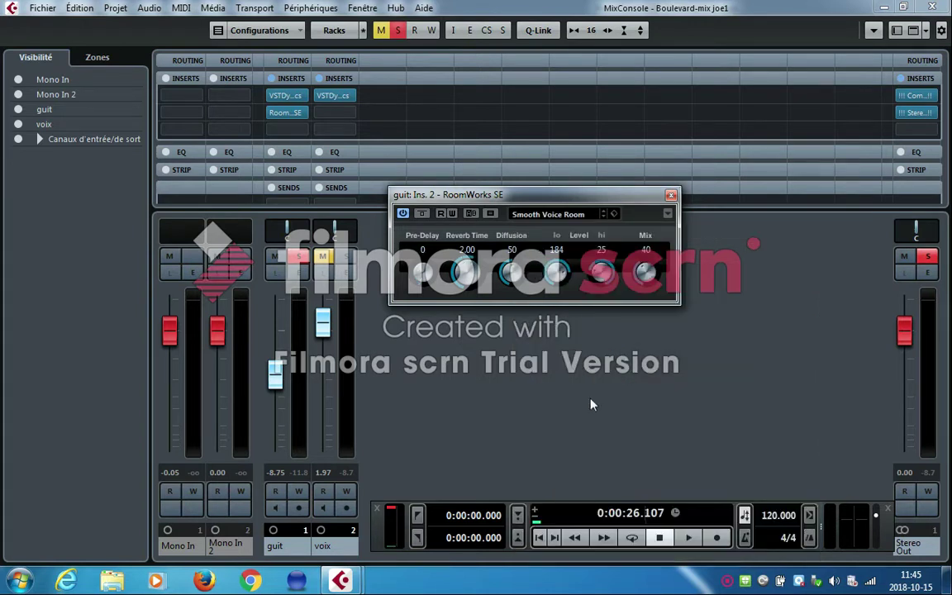
Load the Plate Reverb preset in the guit channel's RoomWorks SE.
{"action": "left_click", "coordinate": [556, 216]}
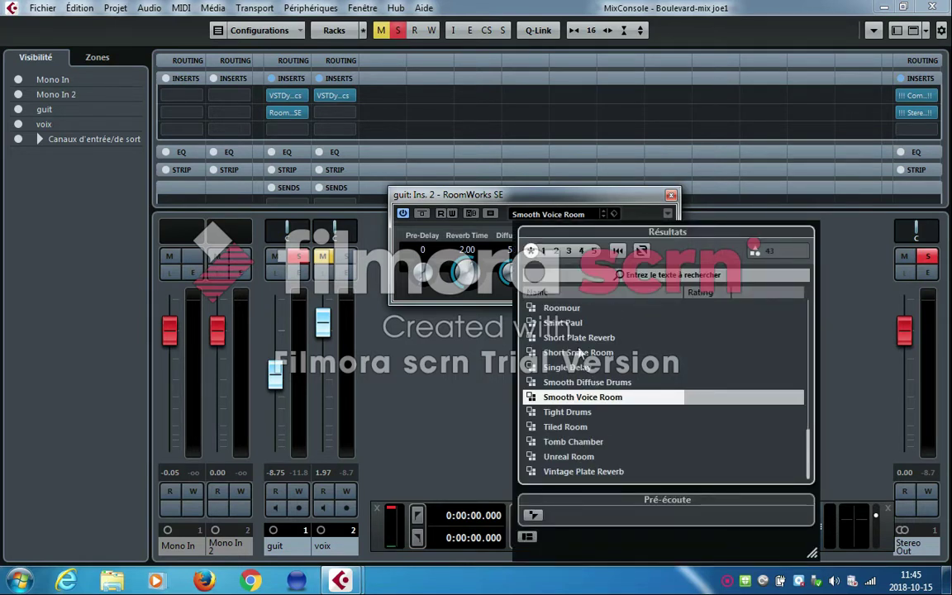
{"action": "scroll", "coordinate": [570, 327], "scroll_direction": "up", "scroll_amount": 2}
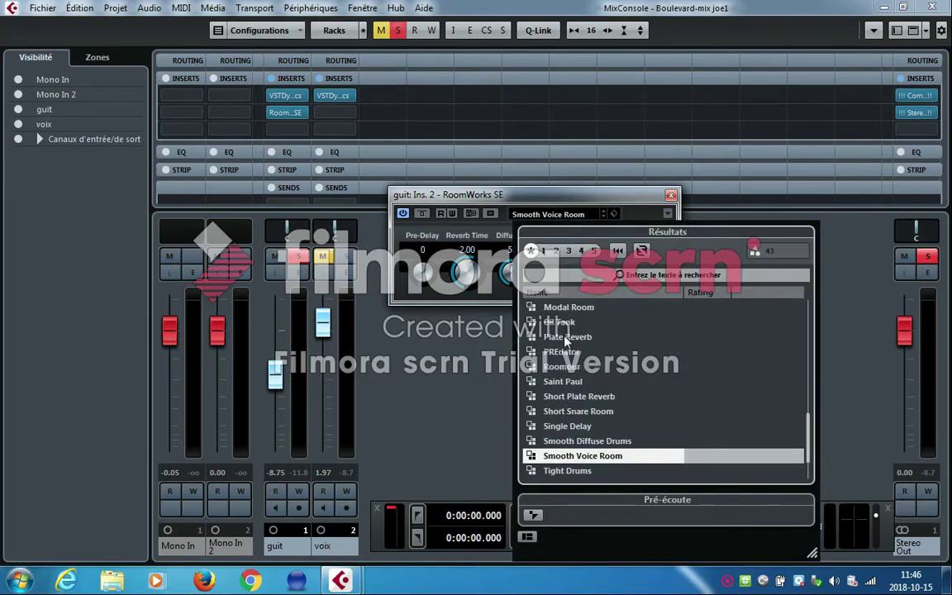
{"action": "double_click", "coordinate": [566, 337]}
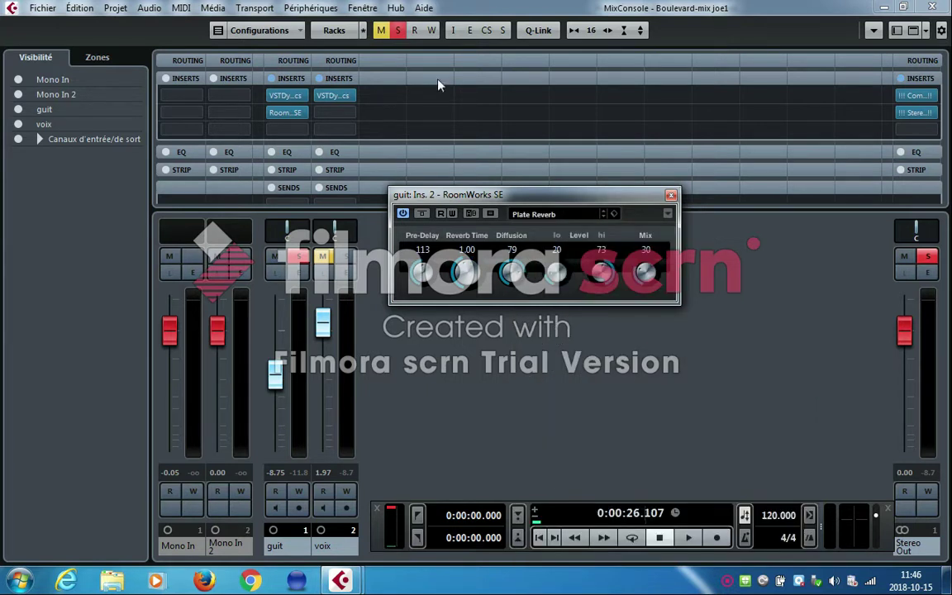
Play back the soloed guit channel while setting its reverb Mix to 16, and stop playback.
{"action": "left_click", "coordinate": [689, 538]}
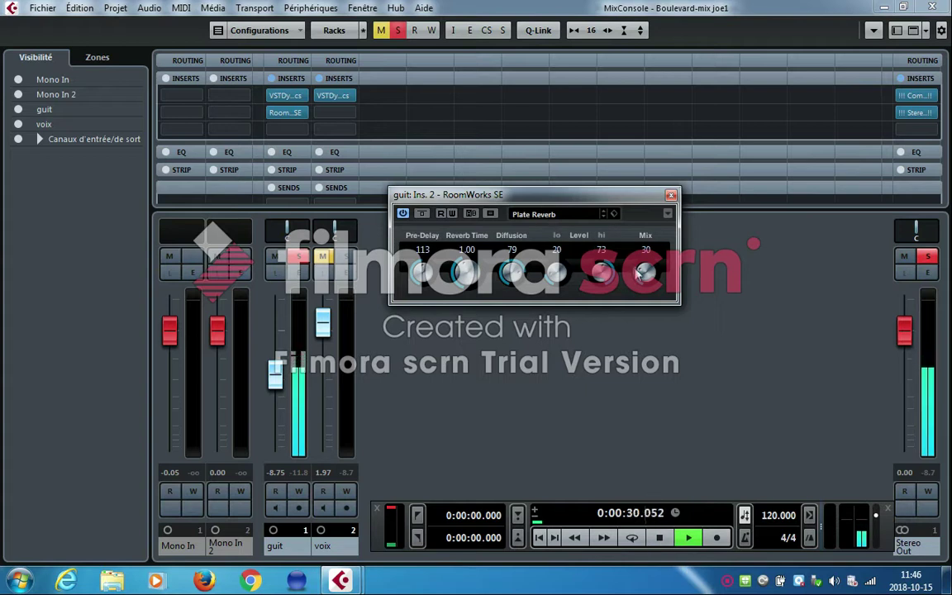
{"action": "left_click_drag", "start_coordinate": [641, 273], "coordinate": [642, 303]}
{"action": "left_click_drag", "start_coordinate": [690, 386], "coordinate": [775, 431]}
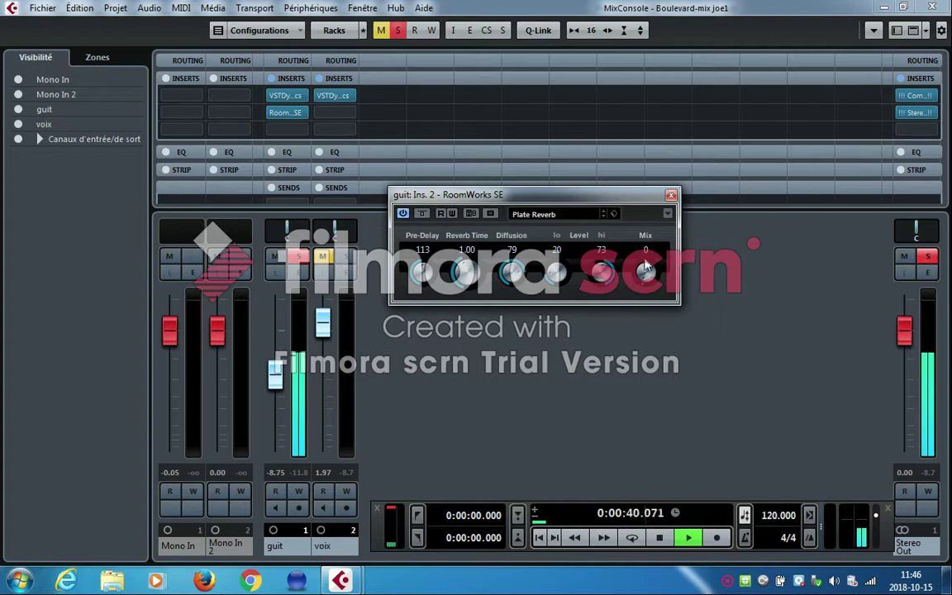
{"action": "mouse_move", "coordinate": [649, 275]}
{"action": "left_mouse_down"}
{"action": "mouse_move", "coordinate": [651, 290]}
{"action": "mouse_move", "coordinate": [654, 259]}
{"action": "left_mouse_up"}
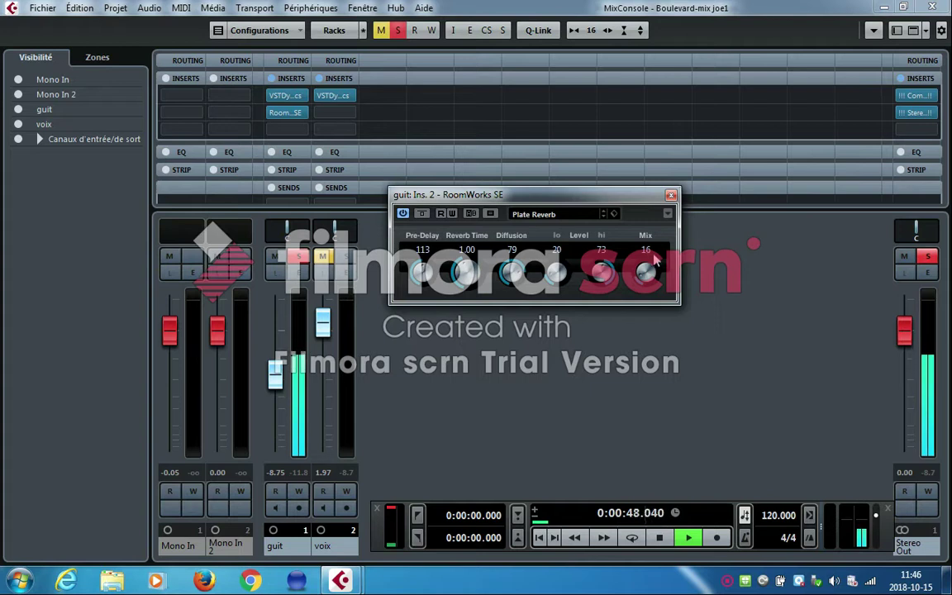
{"action": "left_click", "coordinate": [660, 538]}
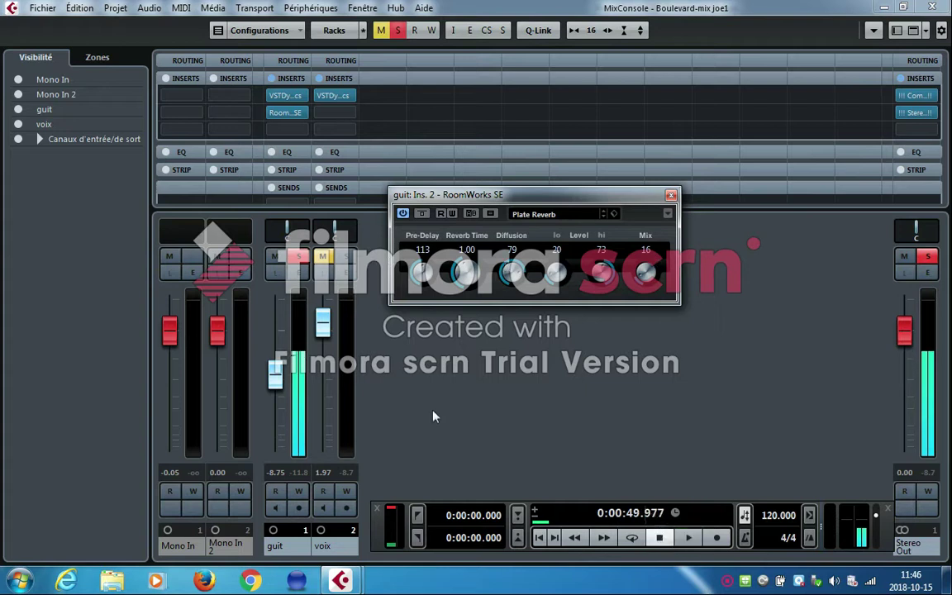
Switch the solo from the guit channel to the voix channel and close the guit reverb window.
{"action": "left_click", "coordinate": [324, 257]}
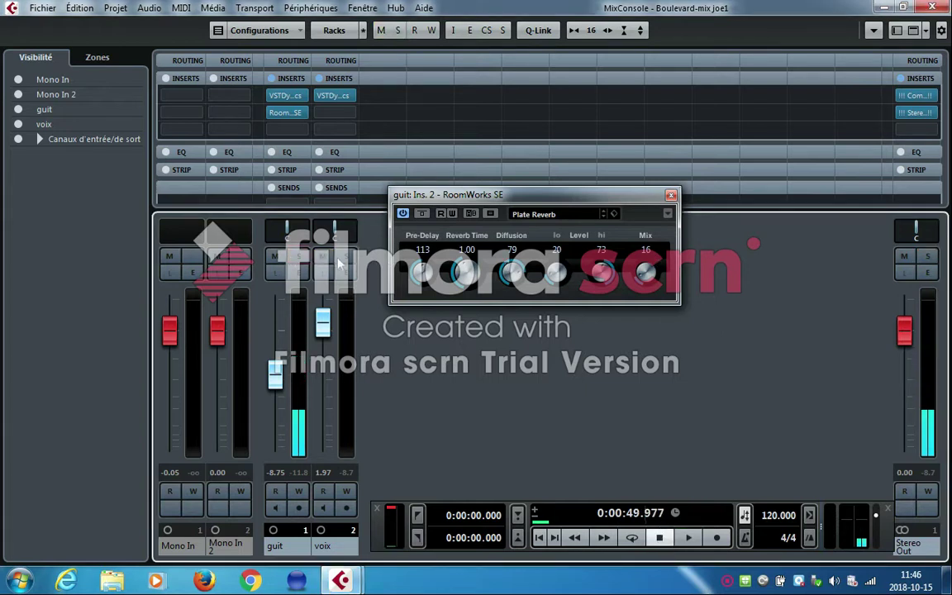
{"action": "left_click", "coordinate": [346, 257]}
{"action": "left_click", "coordinate": [673, 197]}
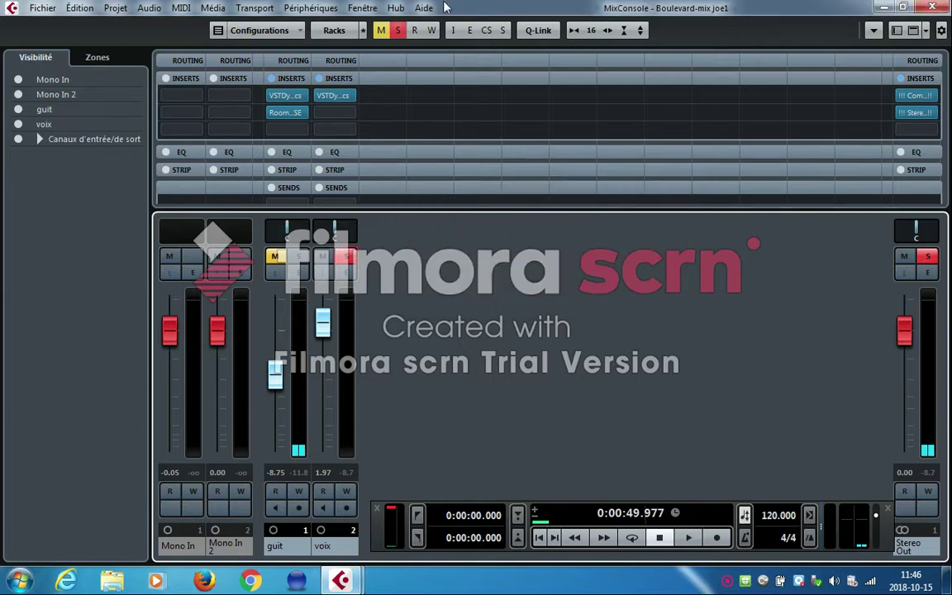
Insert RoomWorks SE in the voix channel's second insert slot and load the Smooth Voice Room preset.
{"action": "left_click", "coordinate": [348, 113]}
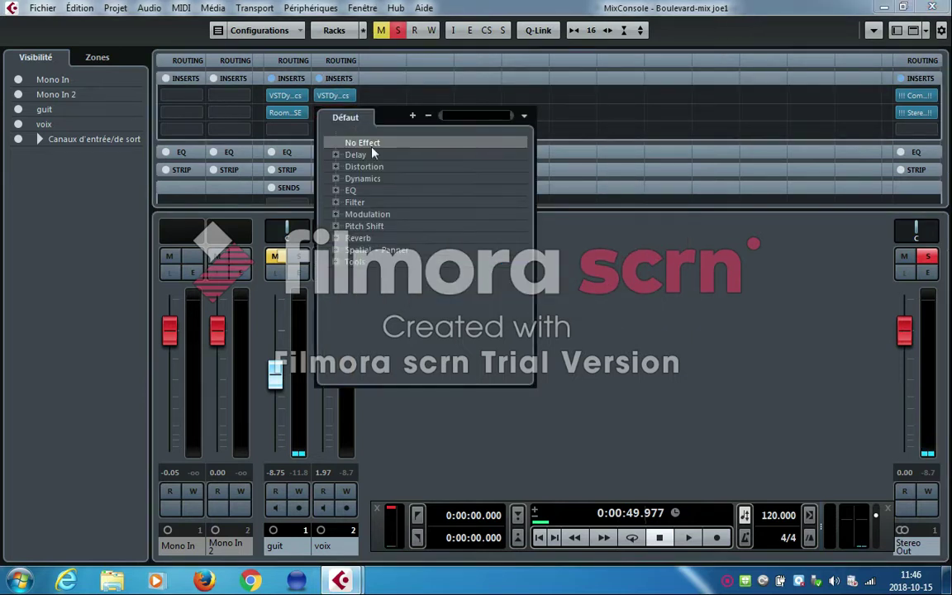
{"action": "left_click", "coordinate": [336, 238]}
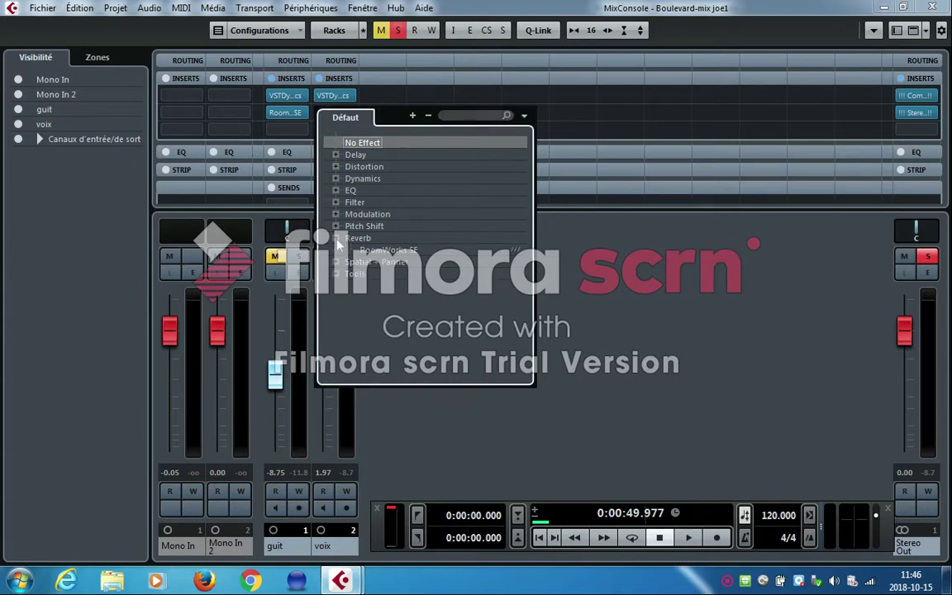
{"action": "left_click", "coordinate": [387, 252]}
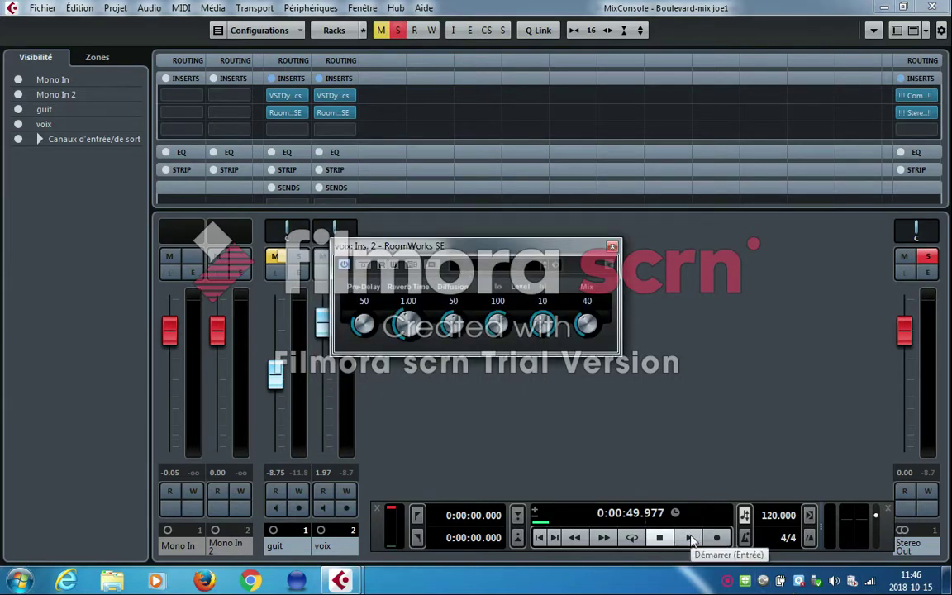
{"action": "left_click", "coordinate": [531, 267]}
{"action": "scroll", "coordinate": [528, 381], "scroll_direction": "down", "scroll_amount": 5}
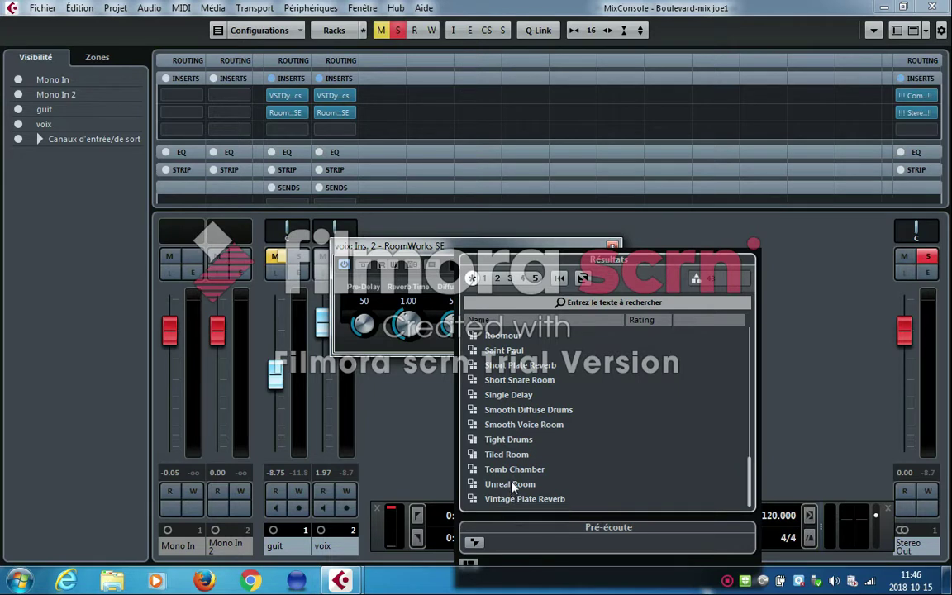
{"action": "double_click", "coordinate": [508, 425]}
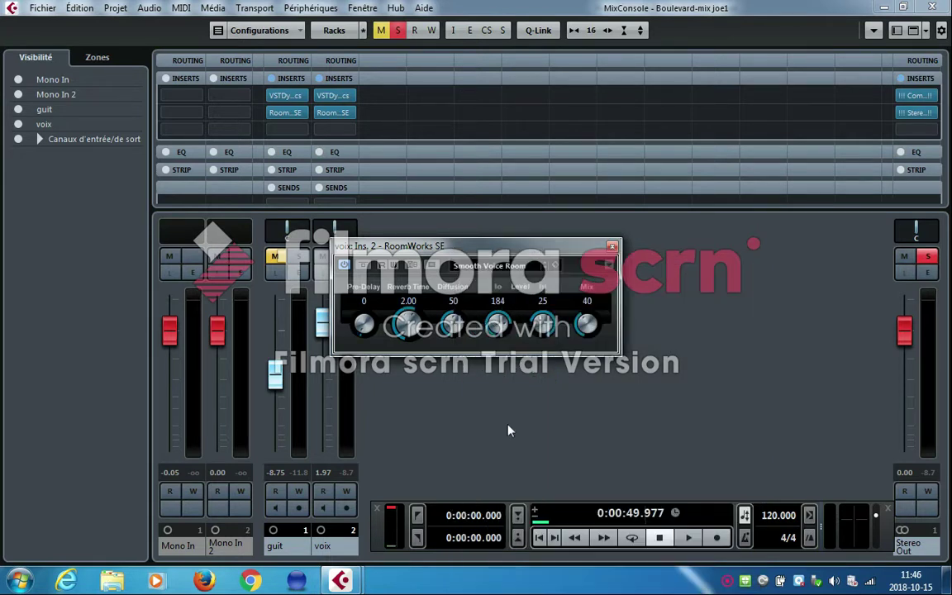
Adjust the voix reverb's Mix amount by ear during playback, close the reverb window and stop playback.
{"action": "left_click", "coordinate": [689, 538]}
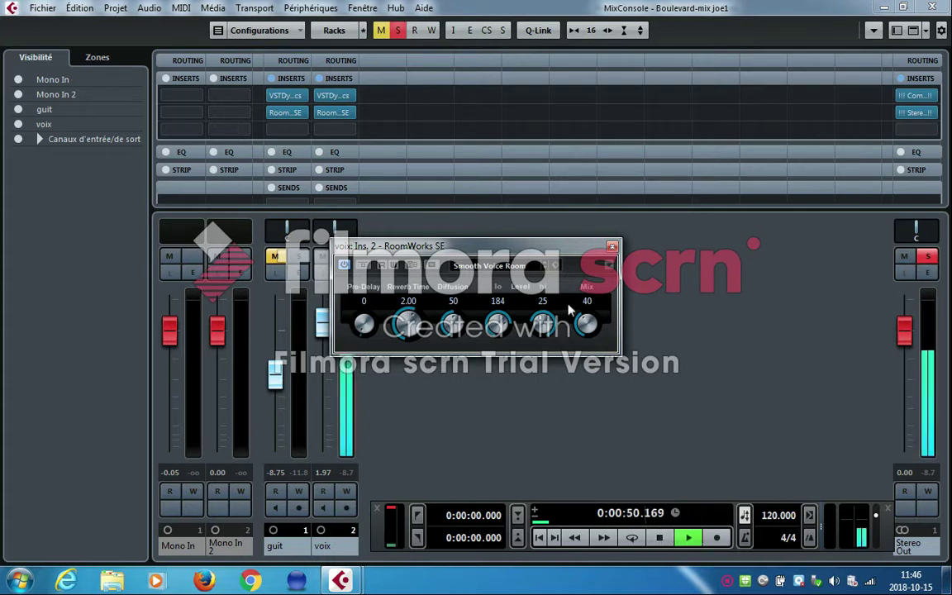
{"action": "left_click_drag", "start_coordinate": [581, 321], "coordinate": [587, 372]}
{"action": "left_click_drag", "start_coordinate": [588, 463], "coordinate": [587, 458]}
{"action": "left_click_drag", "start_coordinate": [588, 356], "coordinate": [588, 344]}
{"action": "left_click", "coordinate": [612, 247]}
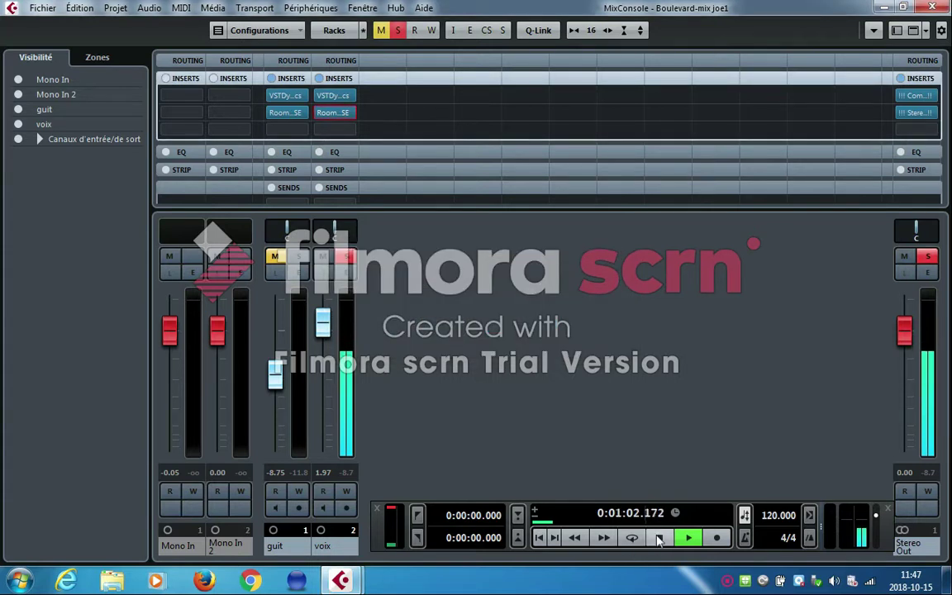
{"action": "key", "text": "space"}
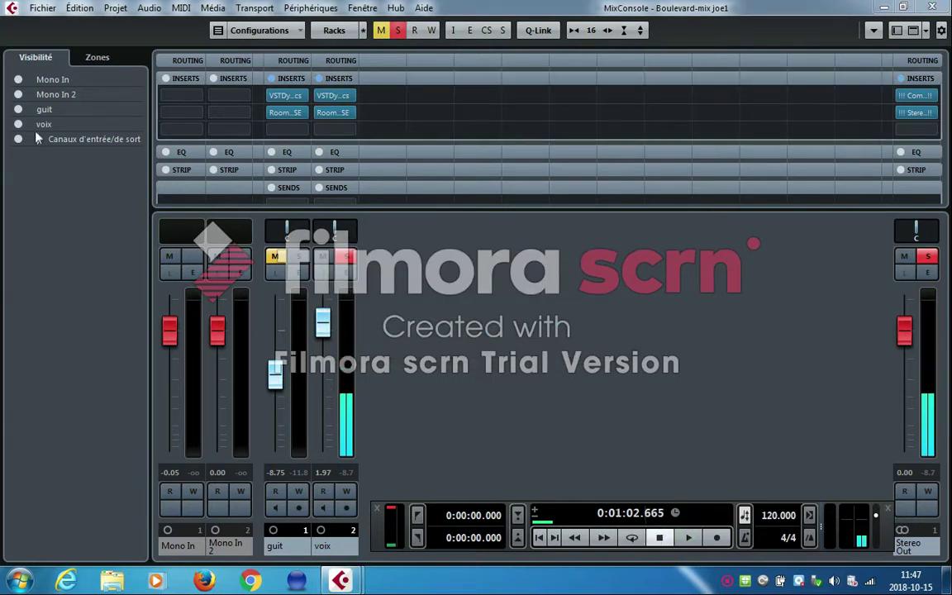
Save the project and turn off the solo on the voix channel.
{"action": "left_click", "coordinate": [43, 9]}
{"action": "left_click", "coordinate": [58, 81]}
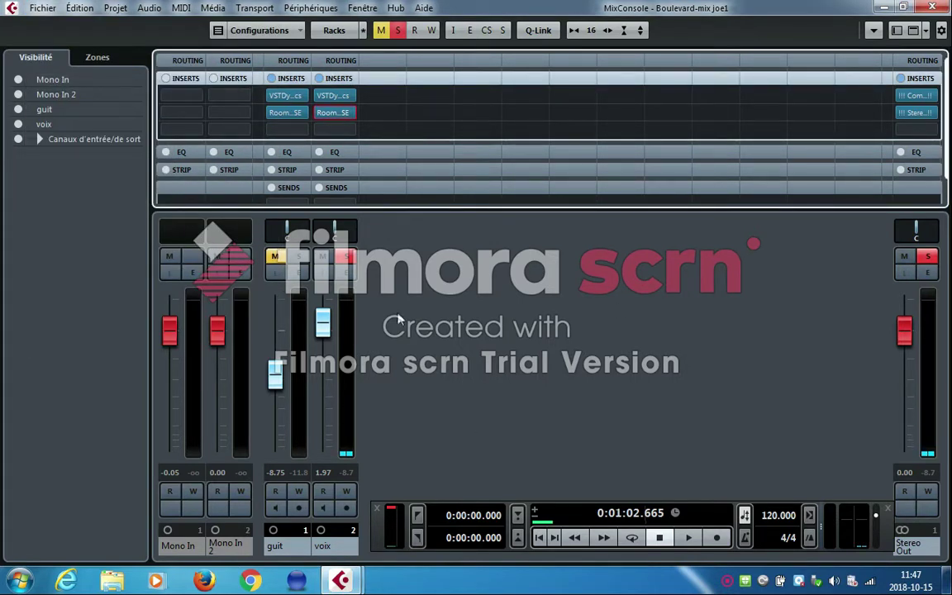
{"action": "left_click", "coordinate": [348, 257]}
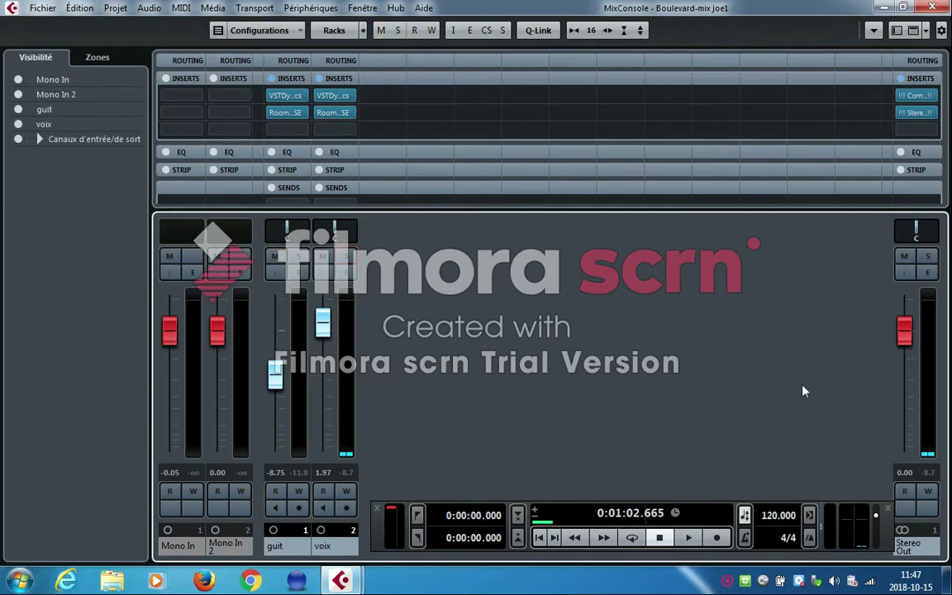
Switch mute and solo on the guit channel on and off again, one after the other.
{"action": "left_click", "coordinate": [276, 257]}
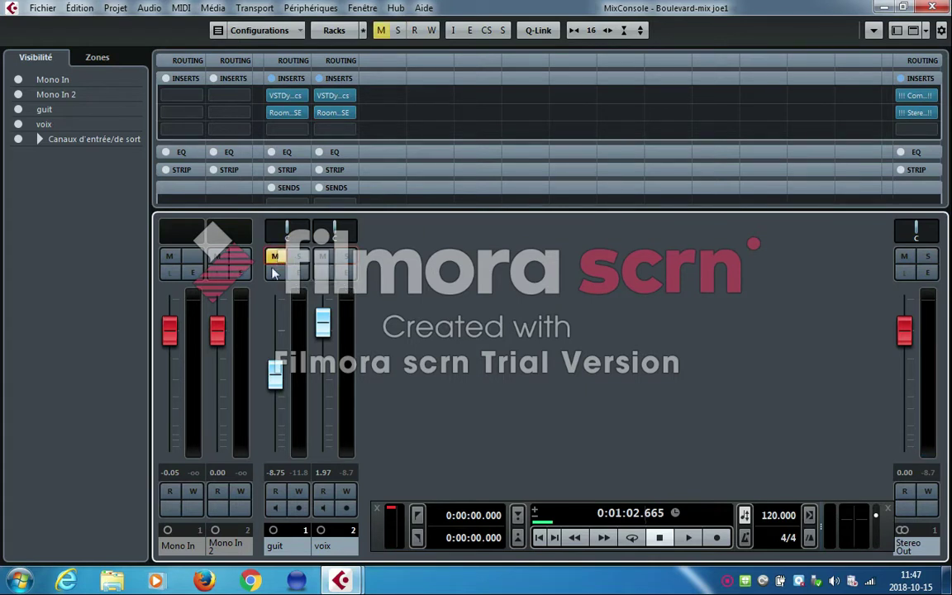
{"action": "left_click", "coordinate": [275, 257]}
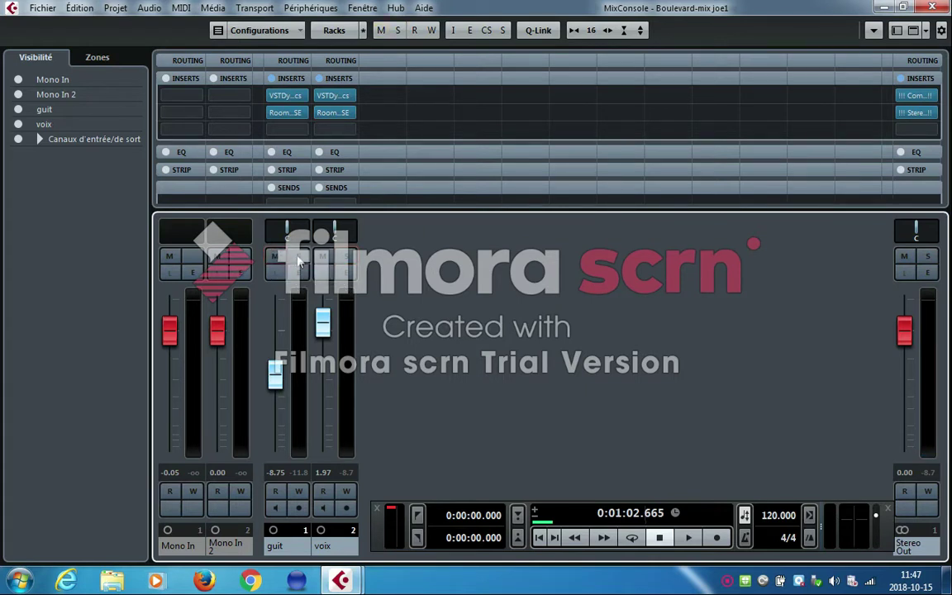
{"action": "left_click", "coordinate": [299, 257]}
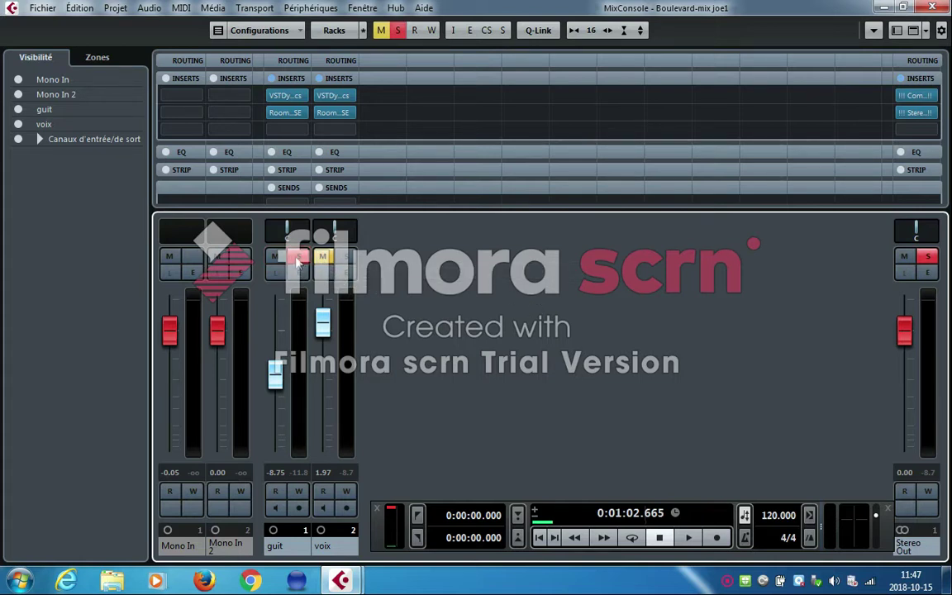
{"action": "left_click", "coordinate": [298, 261]}
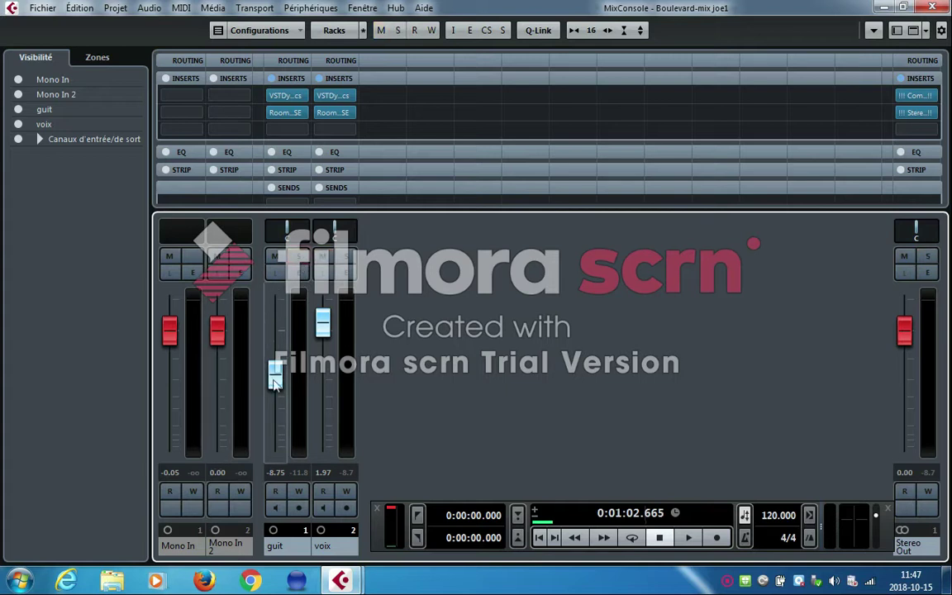
Set the guit fader to -5.13 and the voix fader to 0.71, and briefly play the mix to check the output level.
{"action": "mouse_move", "coordinate": [269, 364]}
{"action": "left_mouse_down"}
{"action": "mouse_move", "coordinate": [275, 303]}
{"action": "mouse_move", "coordinate": [279, 369]}
{"action": "left_mouse_up"}
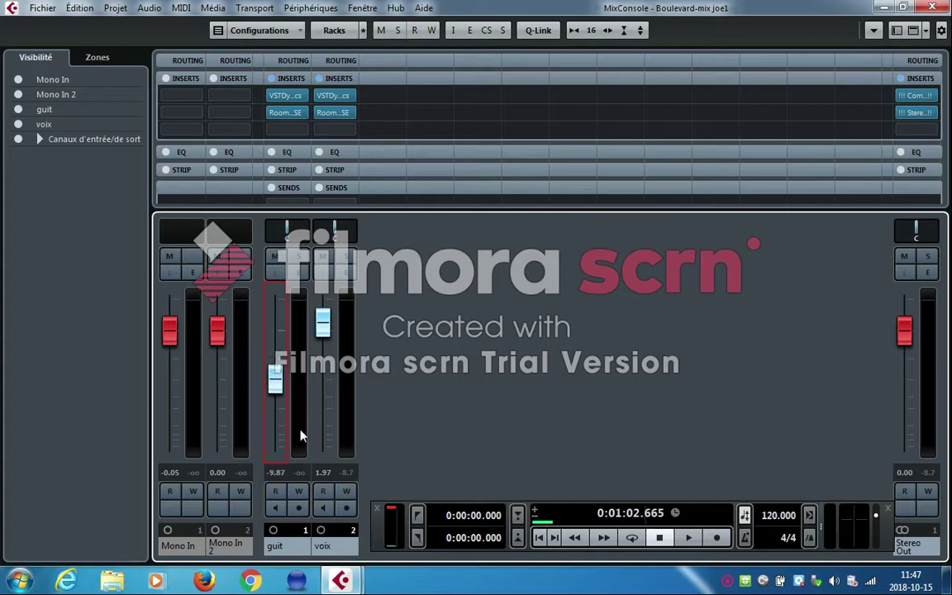
{"action": "mouse_move", "coordinate": [322, 322]}
{"action": "left_mouse_down"}
{"action": "mouse_move", "coordinate": [323, 337]}
{"action": "mouse_move", "coordinate": [323, 328]}
{"action": "left_mouse_up"}
{"action": "left_click_drag", "start_coordinate": [275, 378], "coordinate": [275, 359]}
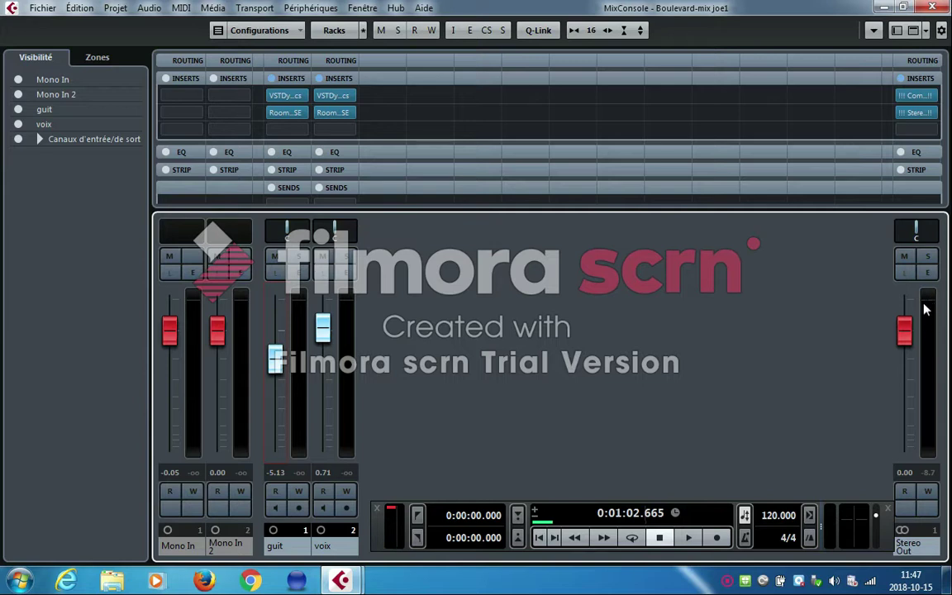
{"action": "key", "text": "space"}
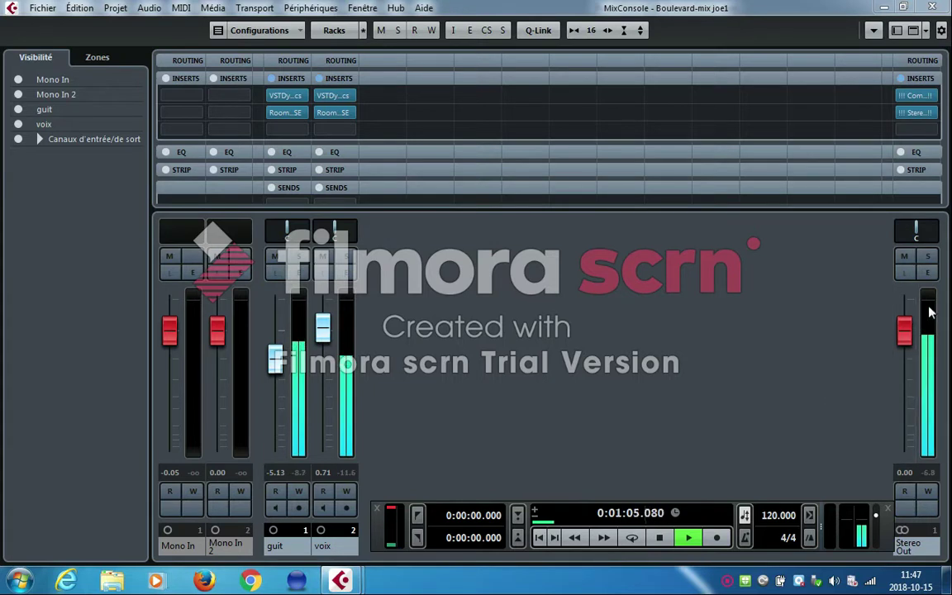
{"action": "key", "text": "space"}
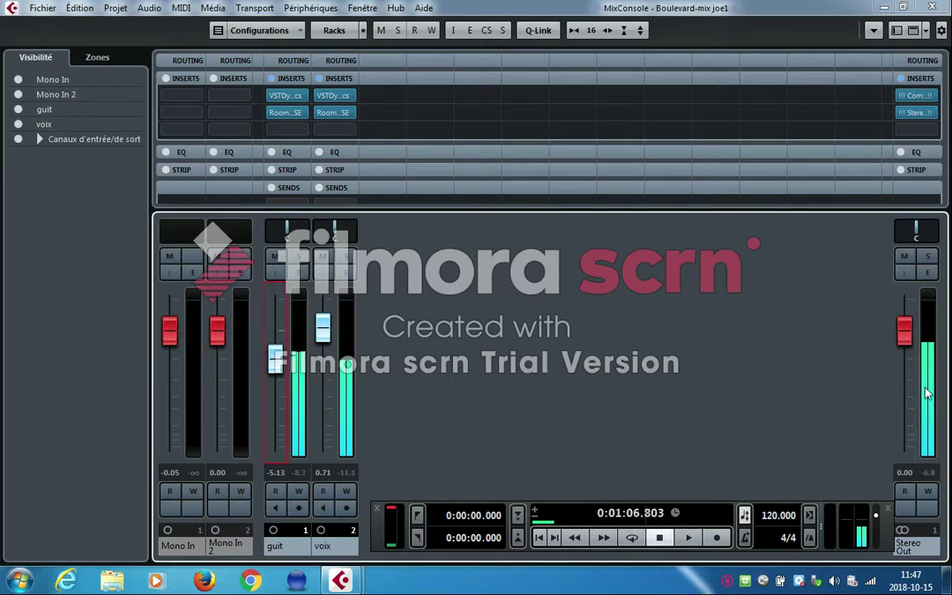